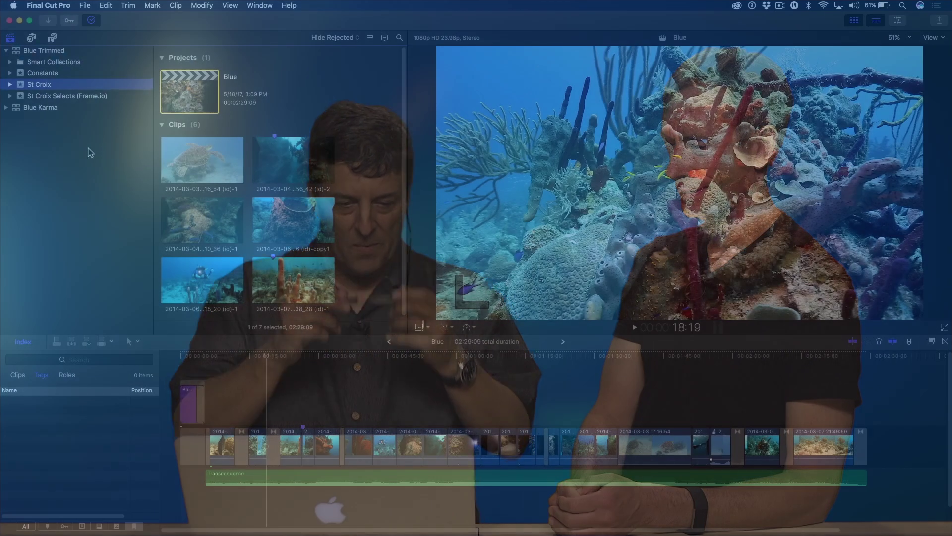
Select the Constants event in the Libraries sidebar to show its Ripple-Bug_V3 clip
scroll(284, 172, "up", 1)
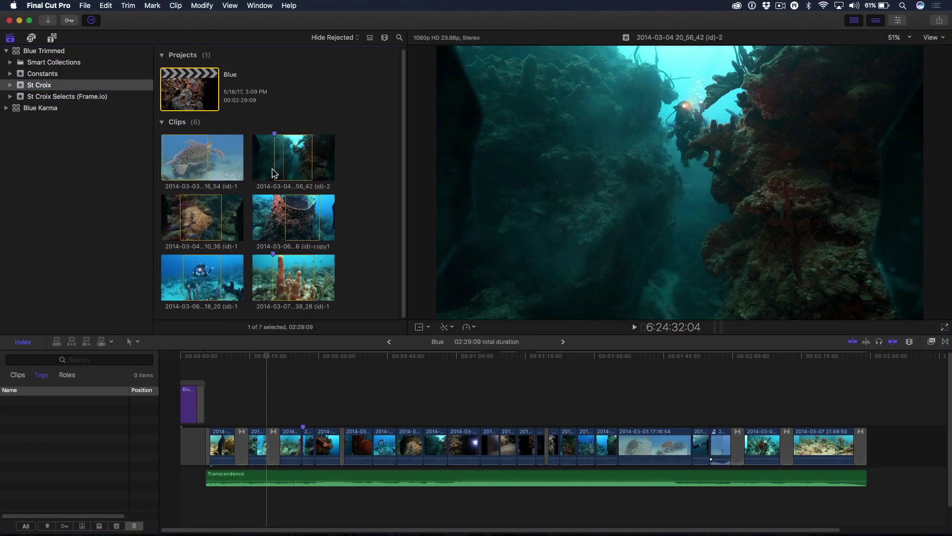
left_click(44, 75)
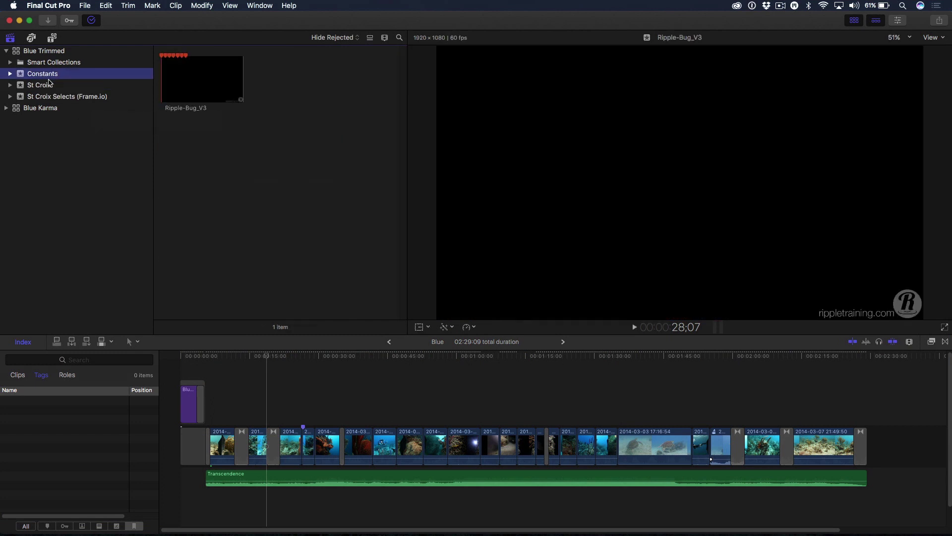
Switch the browser to list view, showing Ripple-Bug_V3 from 01:00:00:00 to 01:00:10:00
left_click(194, 88)
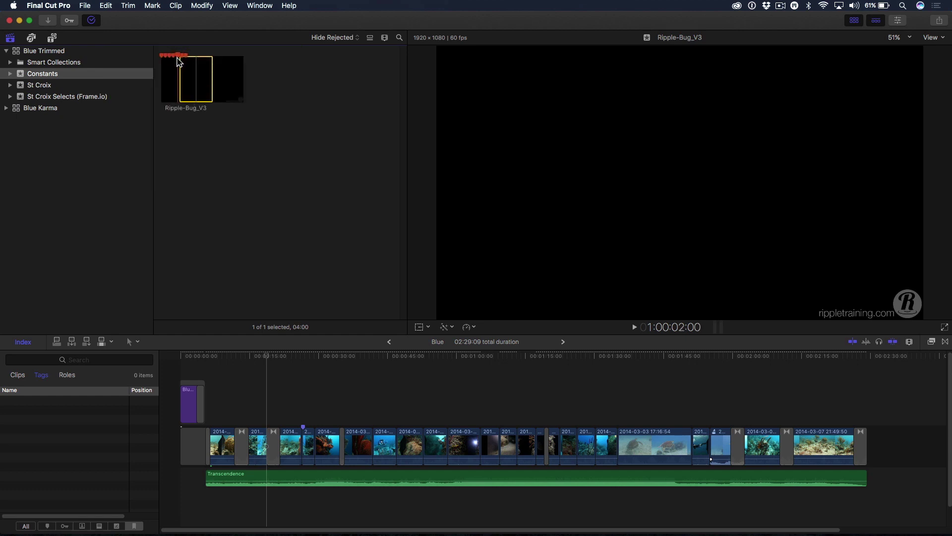
left_click(370, 38)
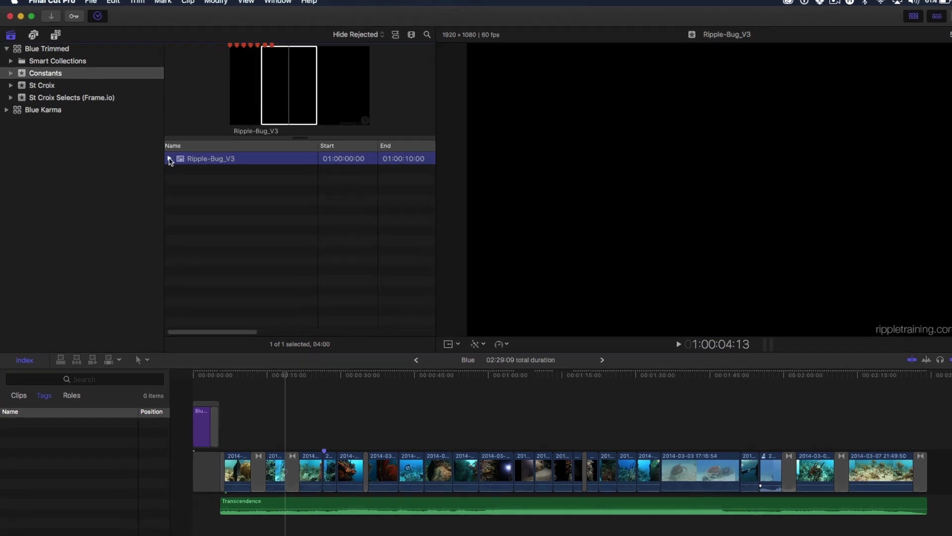
Expand Ripple-Bug_V3 and jump to the Normalize Audio, Add Fades, Add Title Graphic and Check Highlight Levels markers
left_click(158, 153)
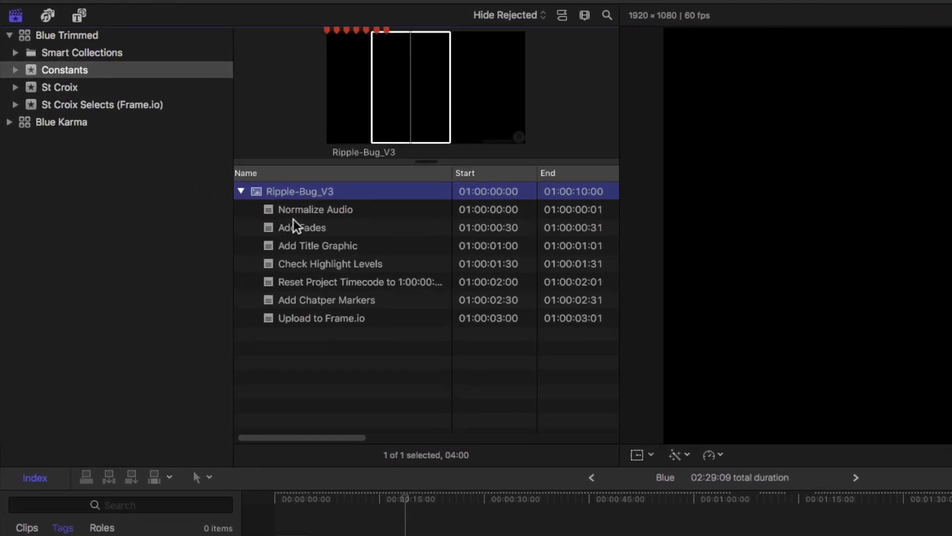
left_click(309, 216)
left_click(309, 228)
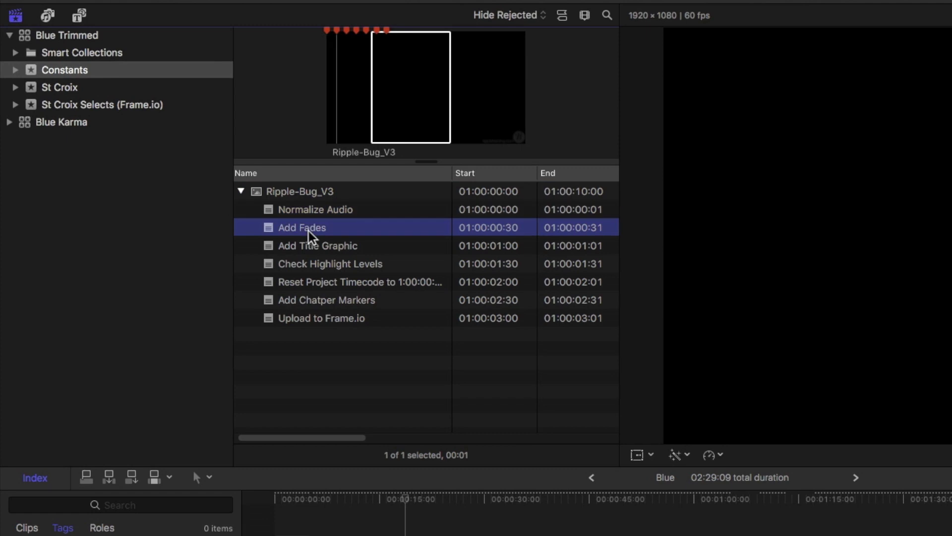
left_click(308, 245)
left_click(304, 265)
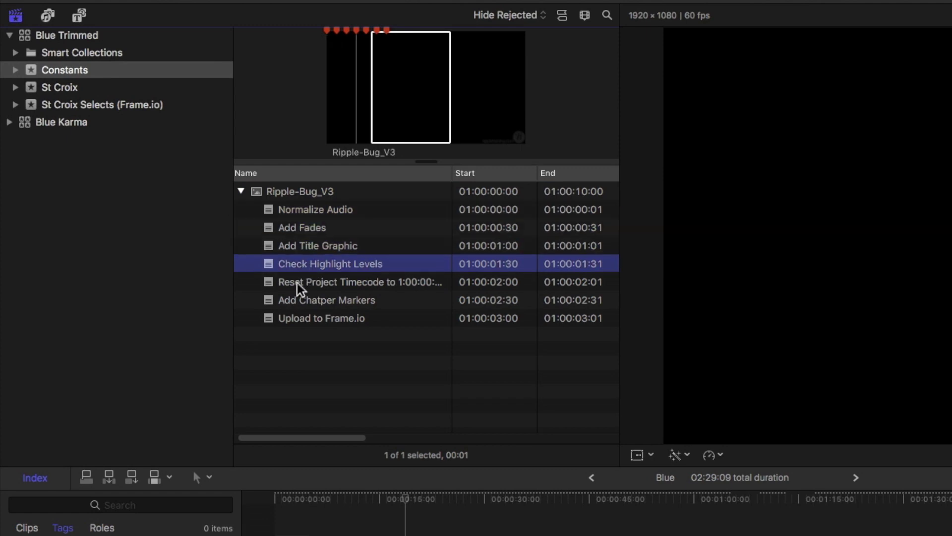
Step through all seven markers, Normalize Audio to Upload to Frame.io, then reselect the clip
left_click(306, 216)
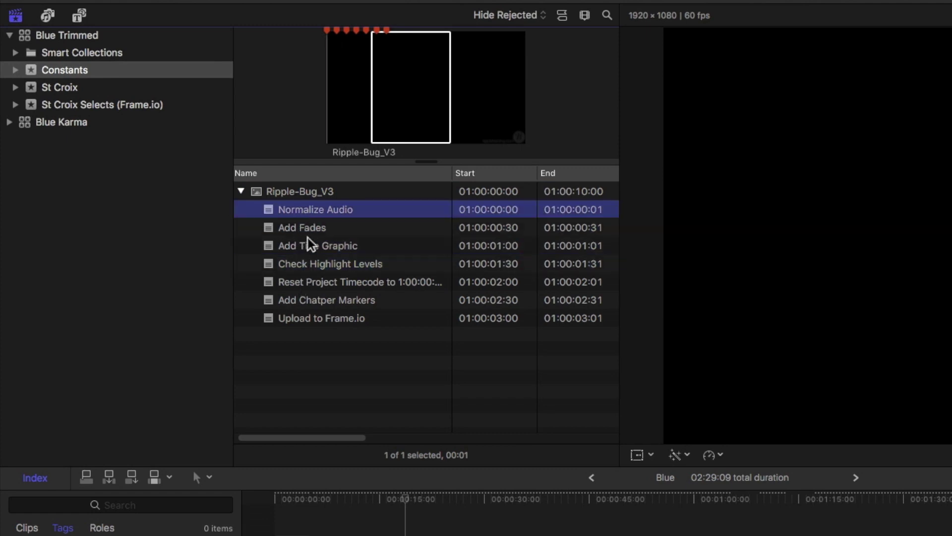
left_click(310, 229)
left_click(318, 252)
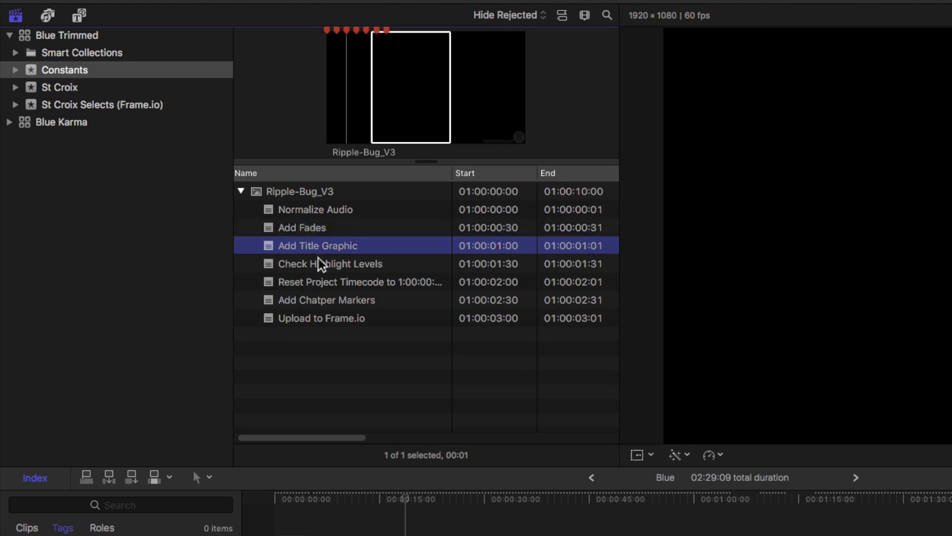
left_click(329, 270)
left_click(327, 287)
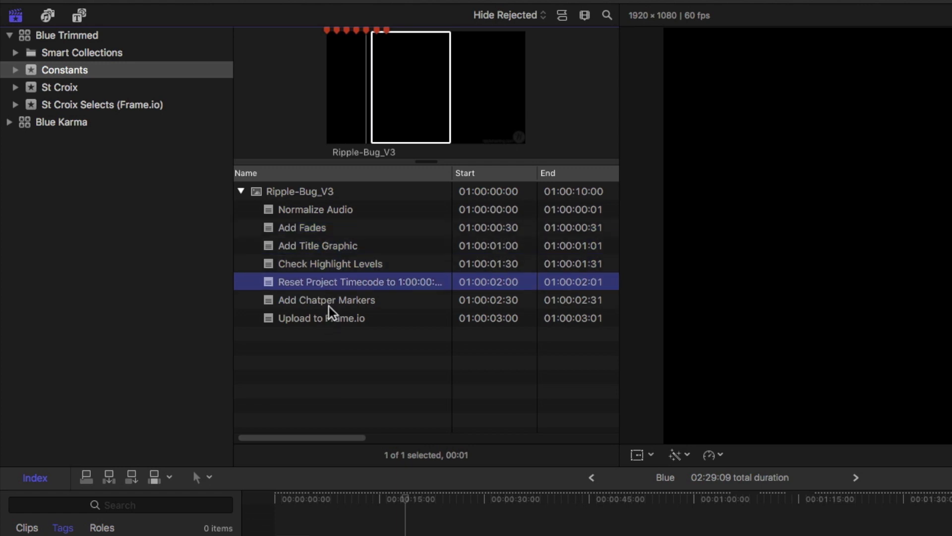
left_click(328, 305)
left_click(328, 323)
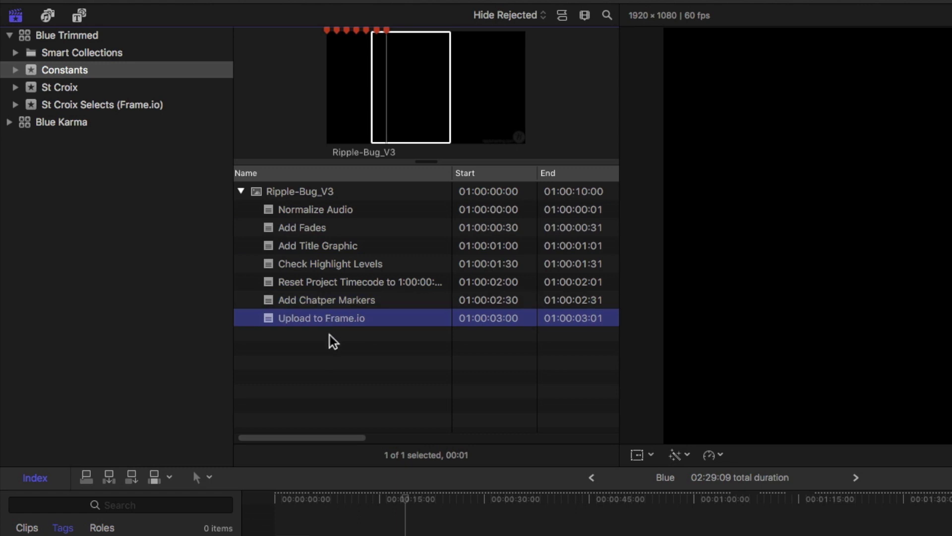
left_click(398, 99)
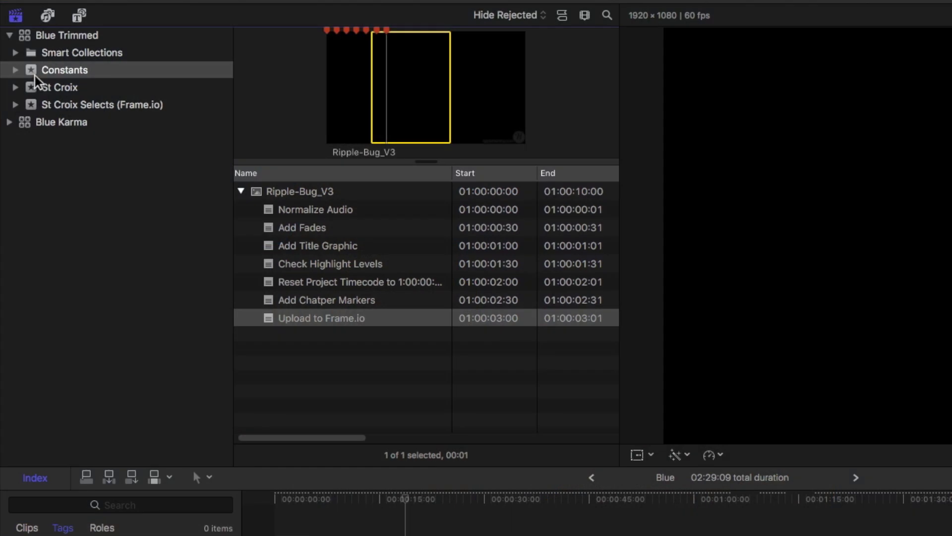
left_click(31, 73)
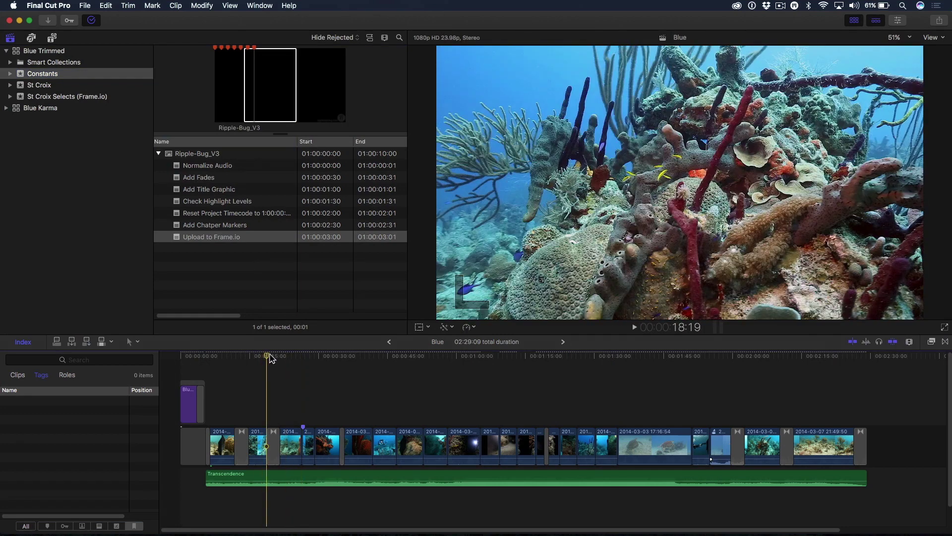
Move the playhead to the Blue timeline start and connect the entire Ripple-Bug_V3 clip with Q
left_click_drag(214, 358, 168, 367)
key("c")
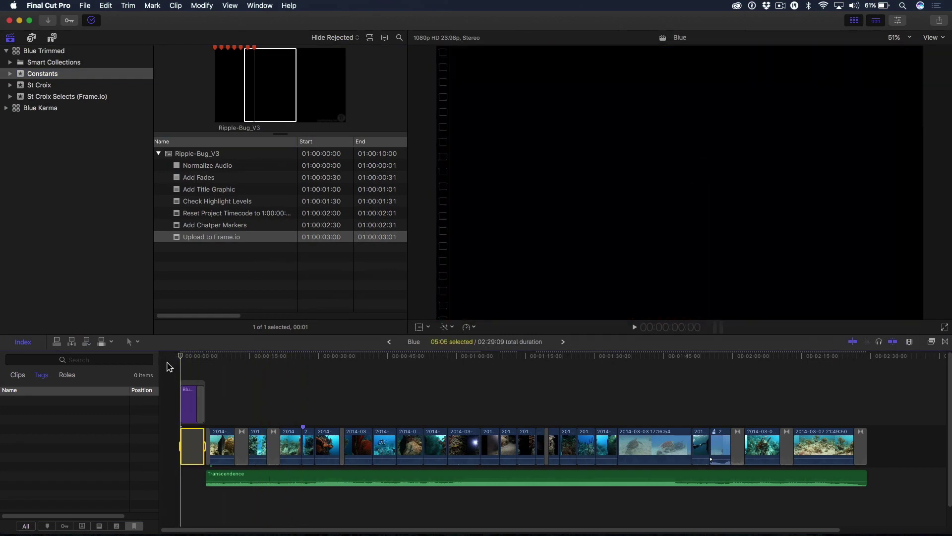
key("super+a")
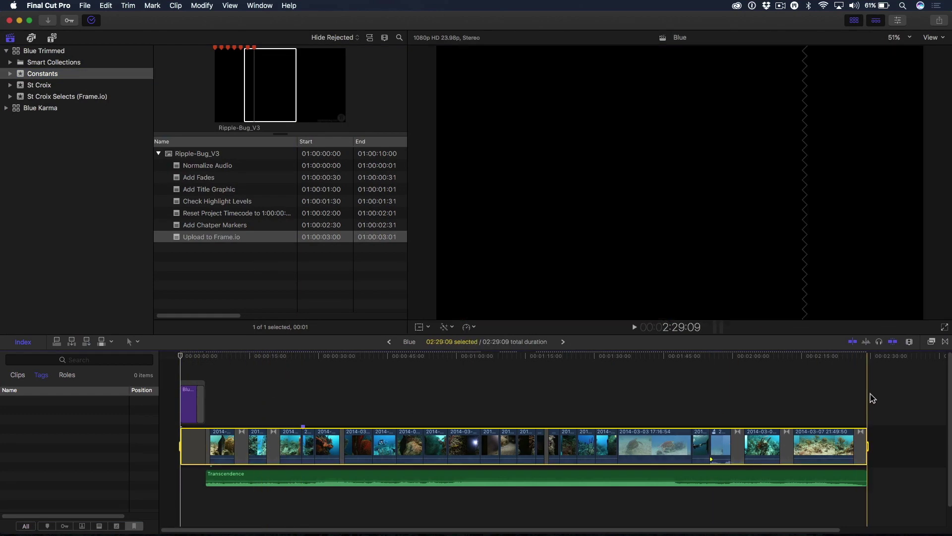
left_click(265, 101)
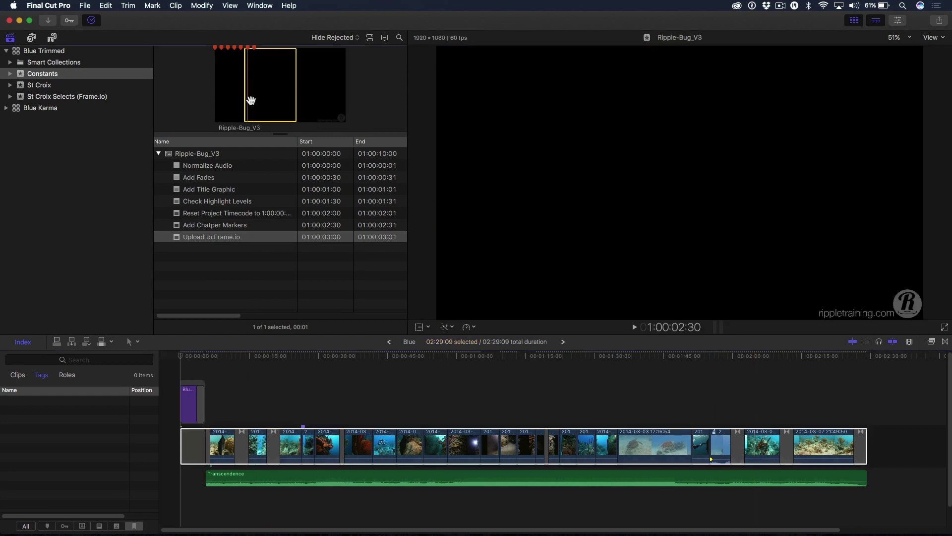
left_click(254, 103)
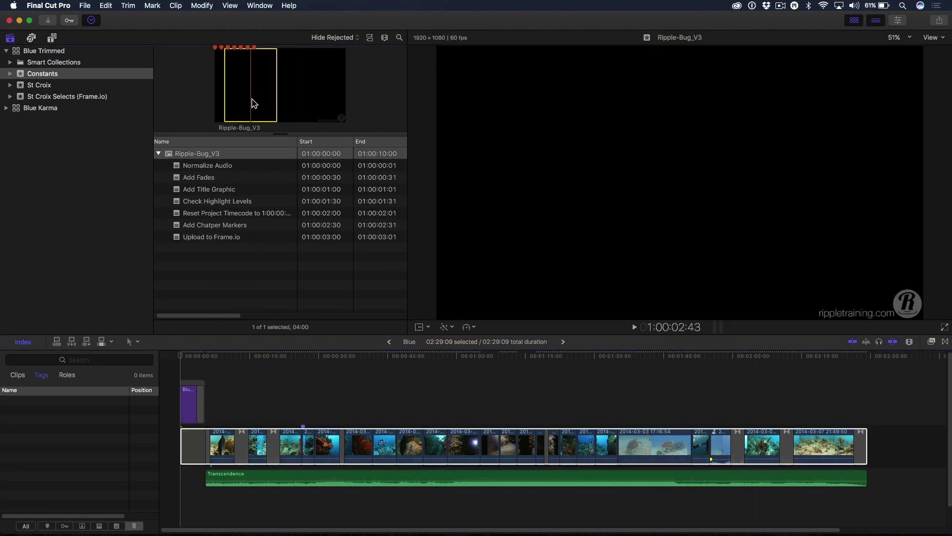
left_click(239, 103)
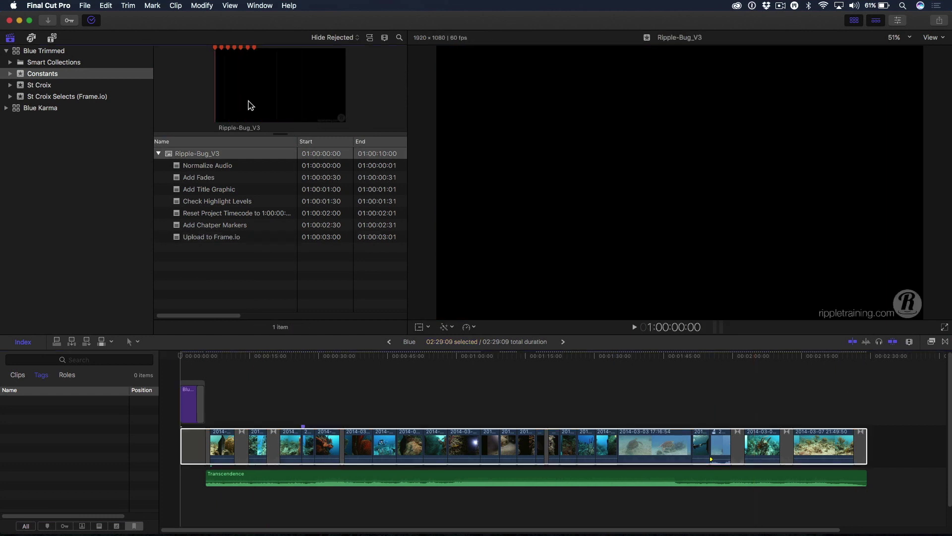
left_click(219, 107)
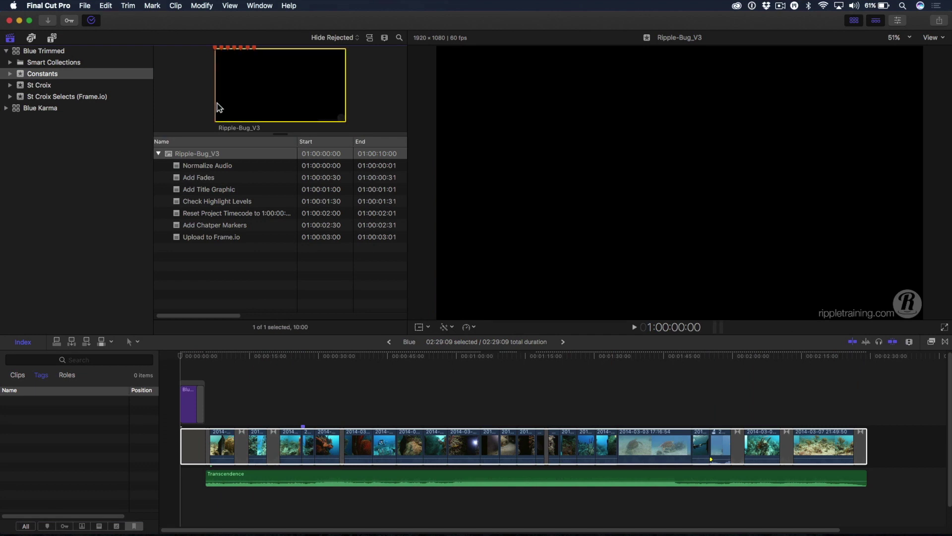
key("q")
left_click(239, 377)
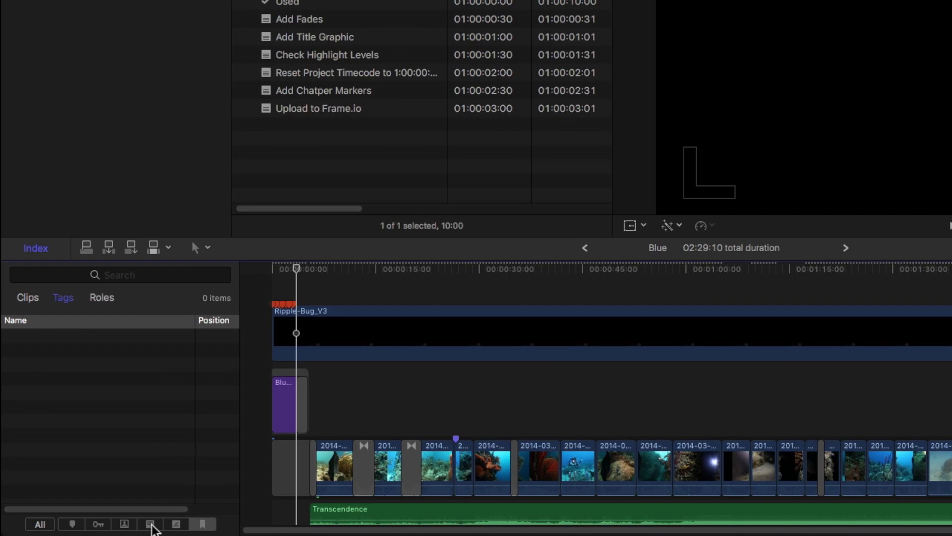
Filter the Timeline Index tags to Incomplete To Do Items, listing all seven to-do markers
left_click(150, 524)
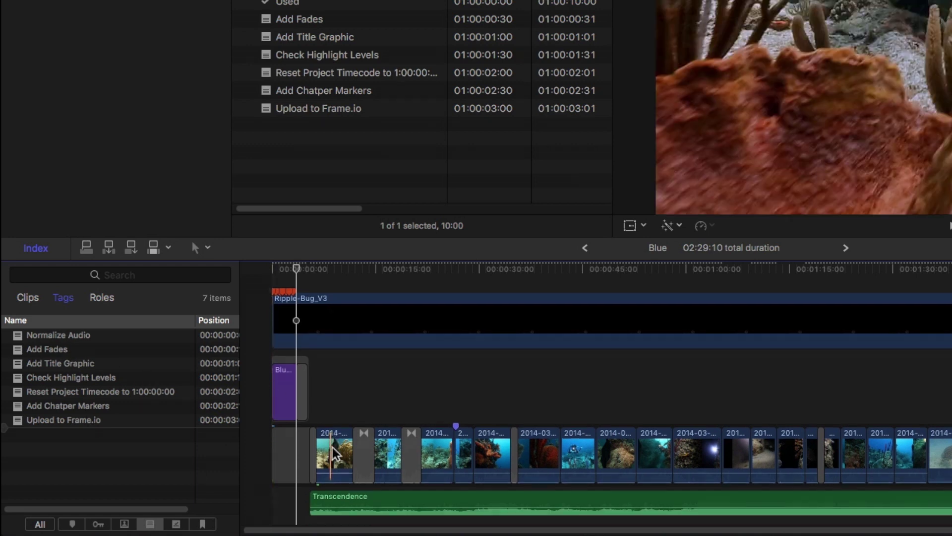
Lower the Transcendence music clip's volume to -11.0 dB
scroll(333, 448, "down", 3)
left_click(360, 453)
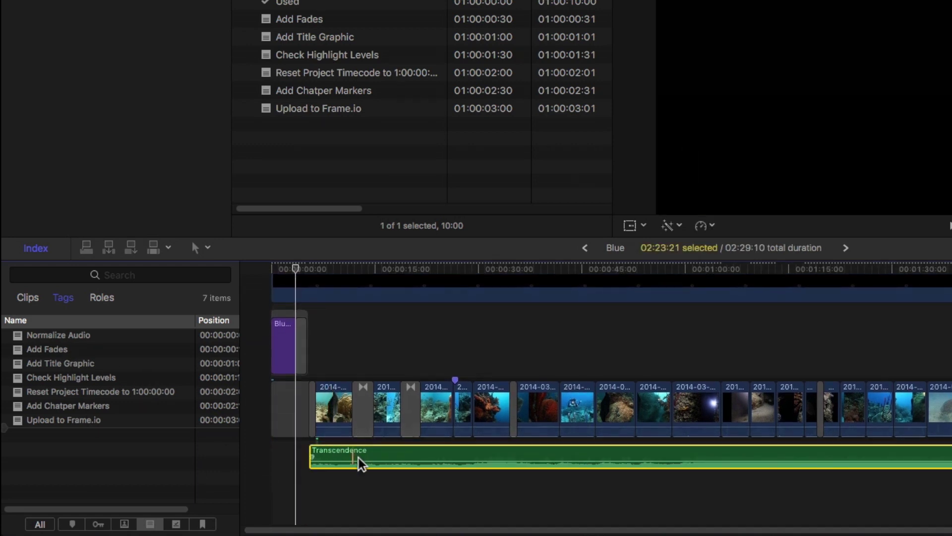
left_click_drag(359, 461, 360, 463)
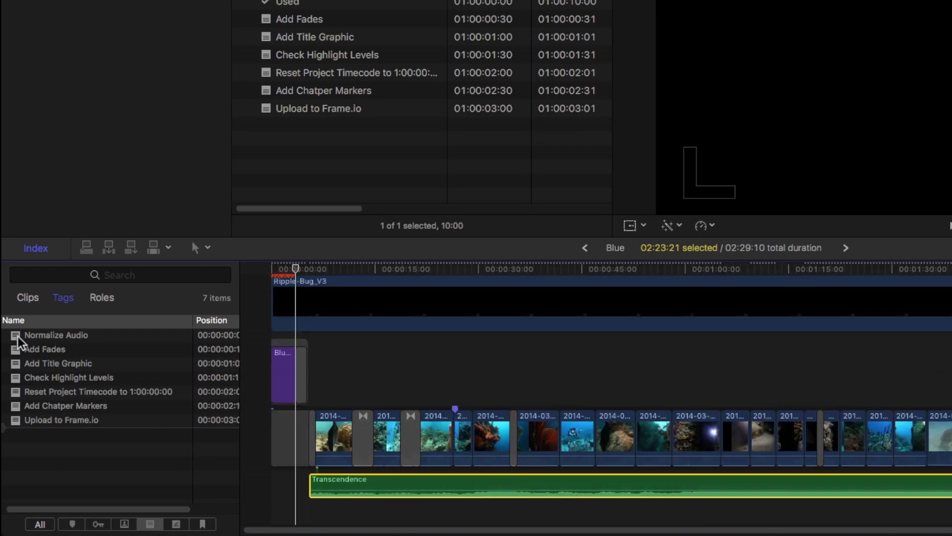
Check off the Normalize Audio to-do and view it under the Completed To Do filter
left_click(17, 335)
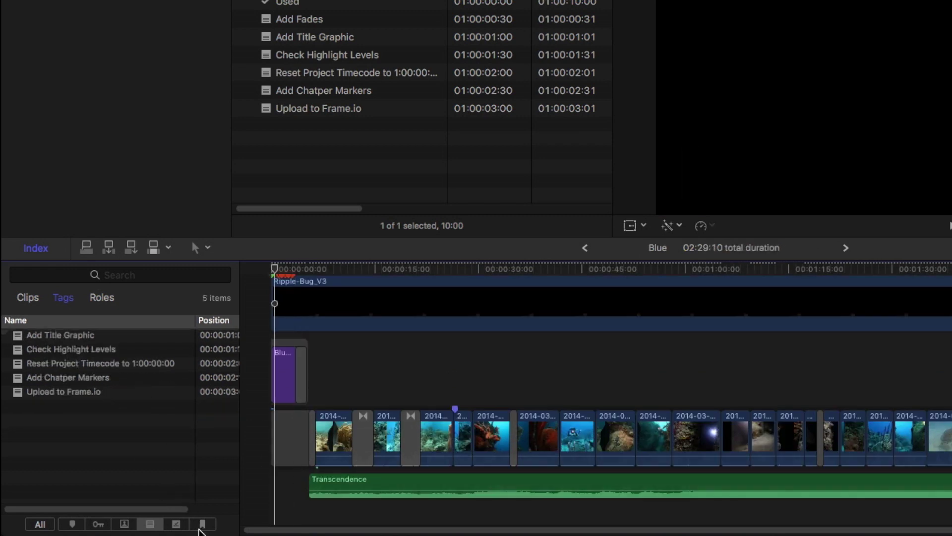
left_click(174, 524)
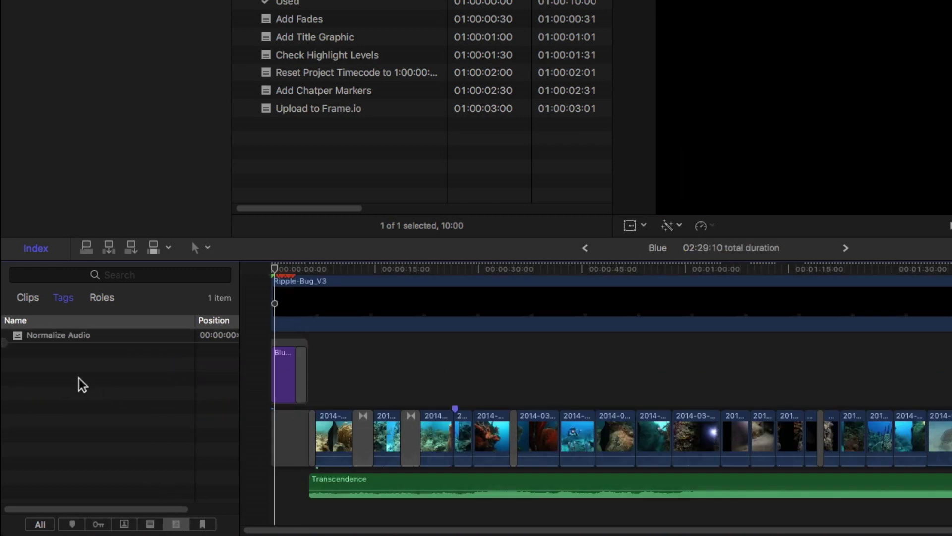
left_click(55, 338)
left_click(246, 350)
scroll(340, 353, "up", 3)
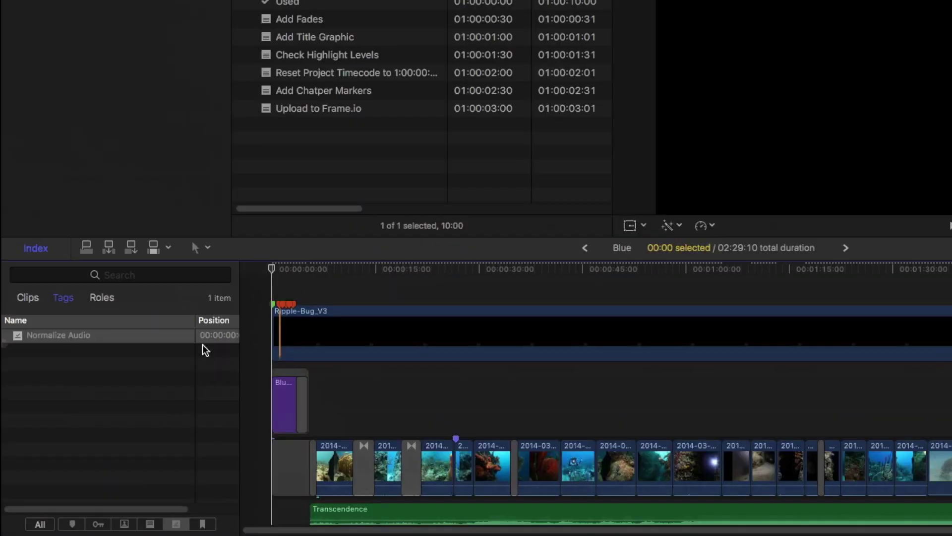
Check off Add Title Graphic, Check Highlight Levels, Reset Project Timecode, Add Chatper Markers and Upload to Frame.io
left_click(150, 524)
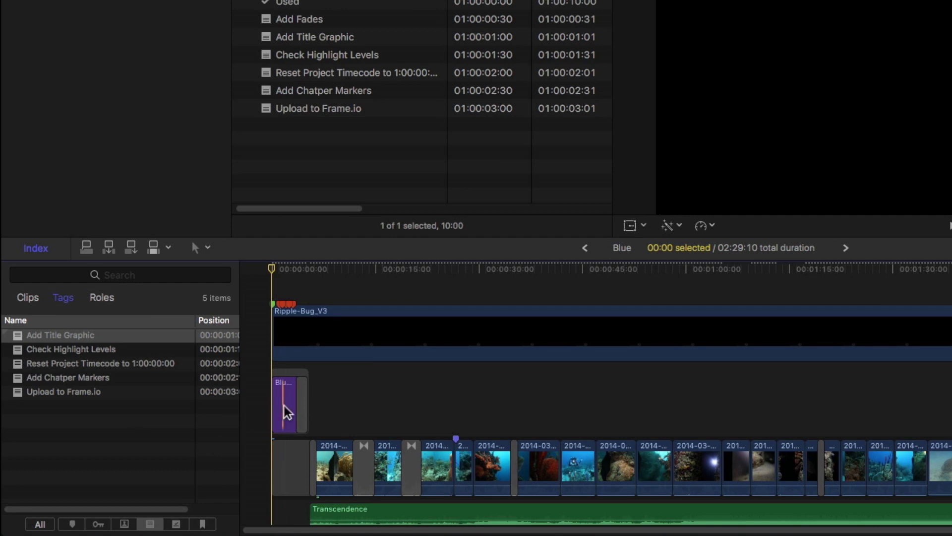
left_click(18, 335)
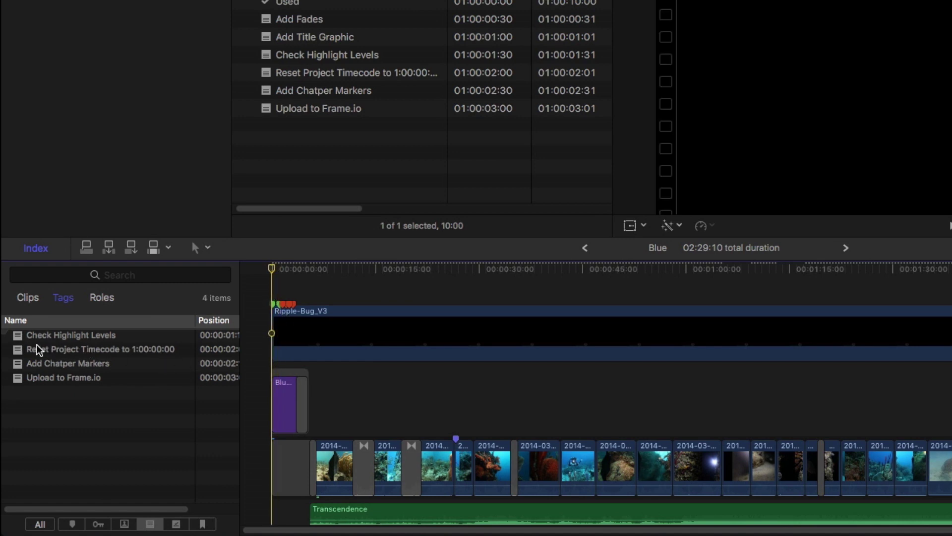
left_click(19, 335)
left_click(22, 337)
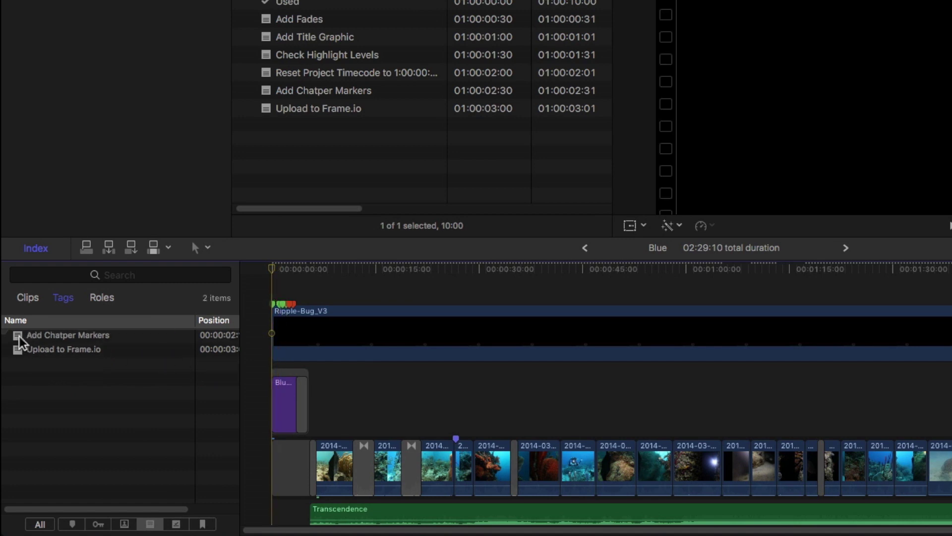
left_click(18, 335)
left_click(18, 335)
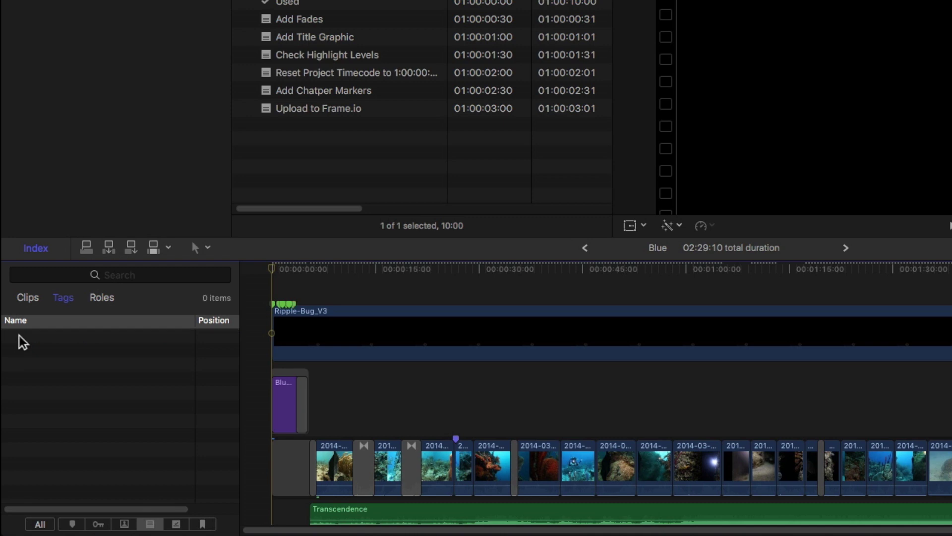
left_click(176, 527)
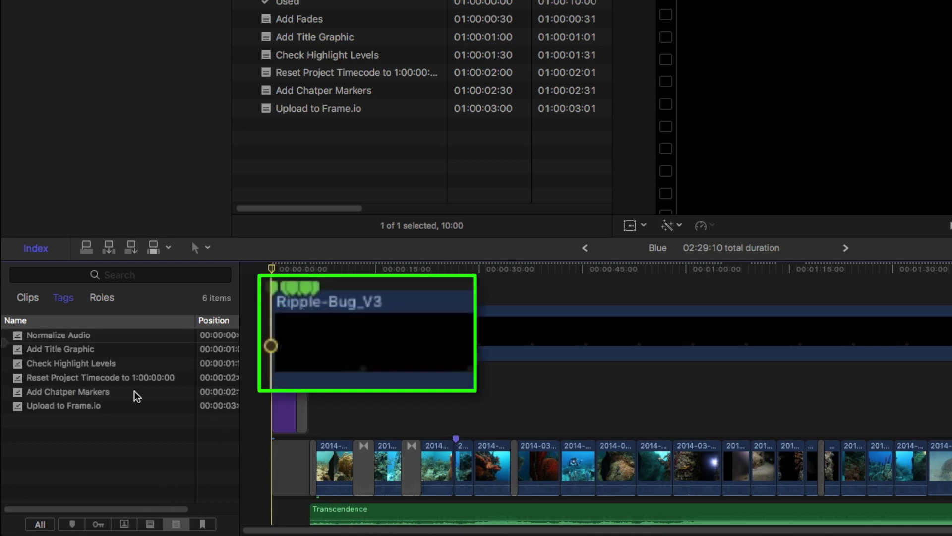